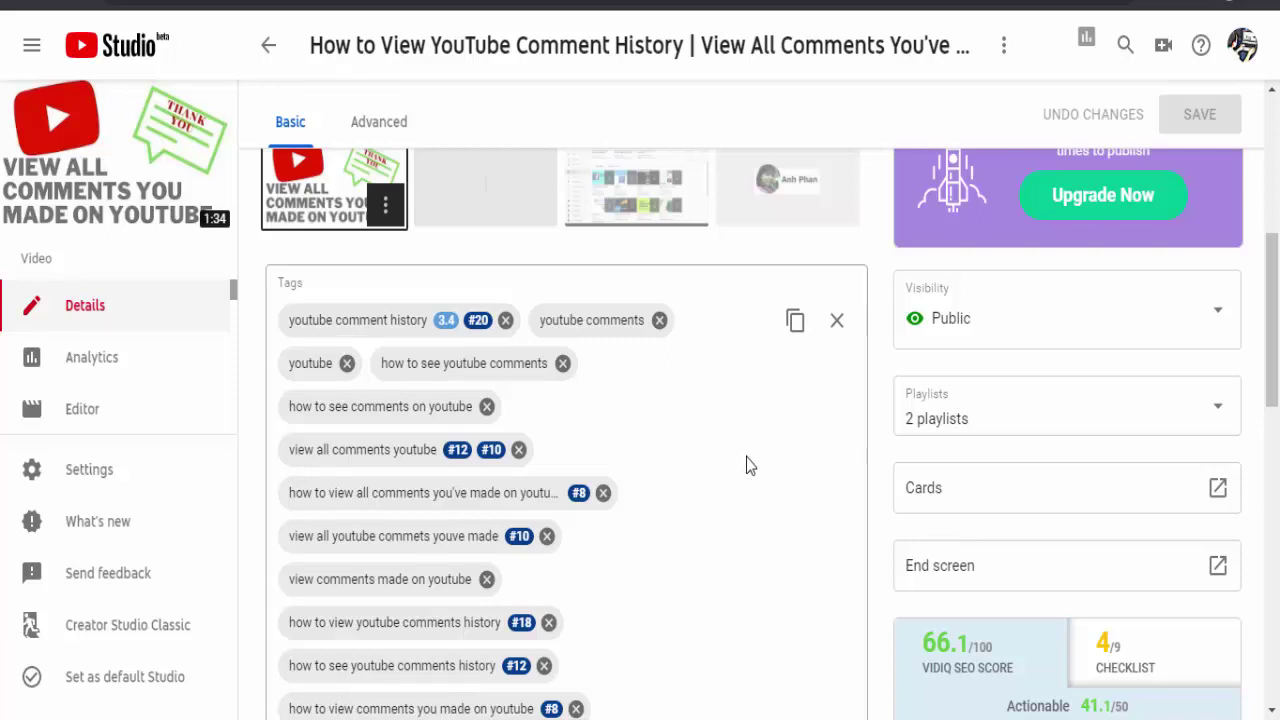
- Copy the 'youtube comments' tag text from the comment-history video's tag list
scroll(750, 465, down, 1)
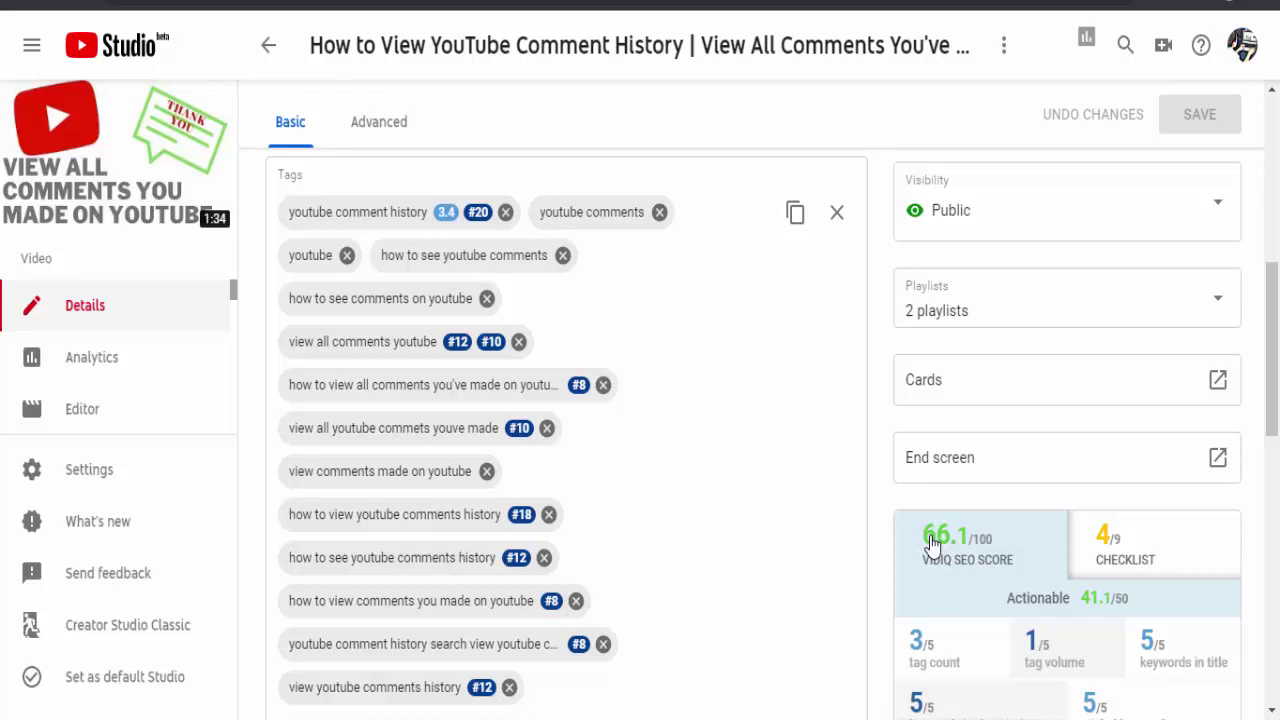
scroll(768, 402, down, 2)
scroll(768, 402, up, 2)
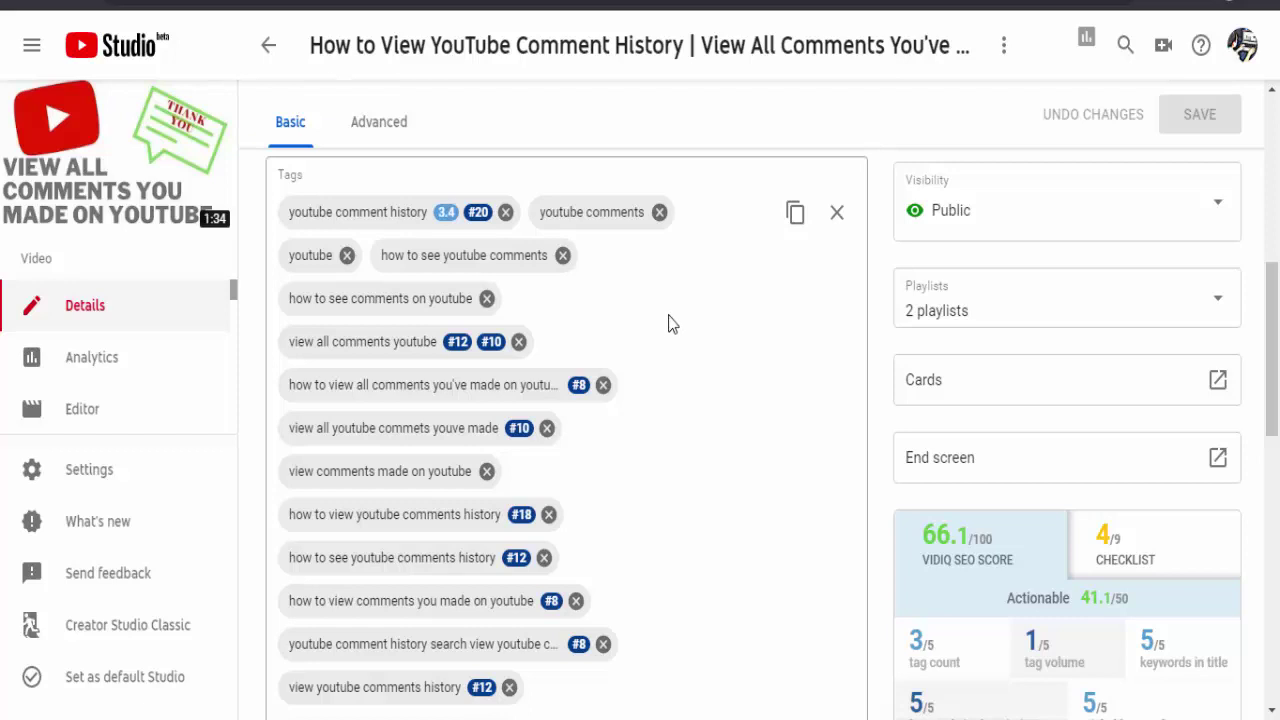
click(592, 212)
key(ctrl+a)
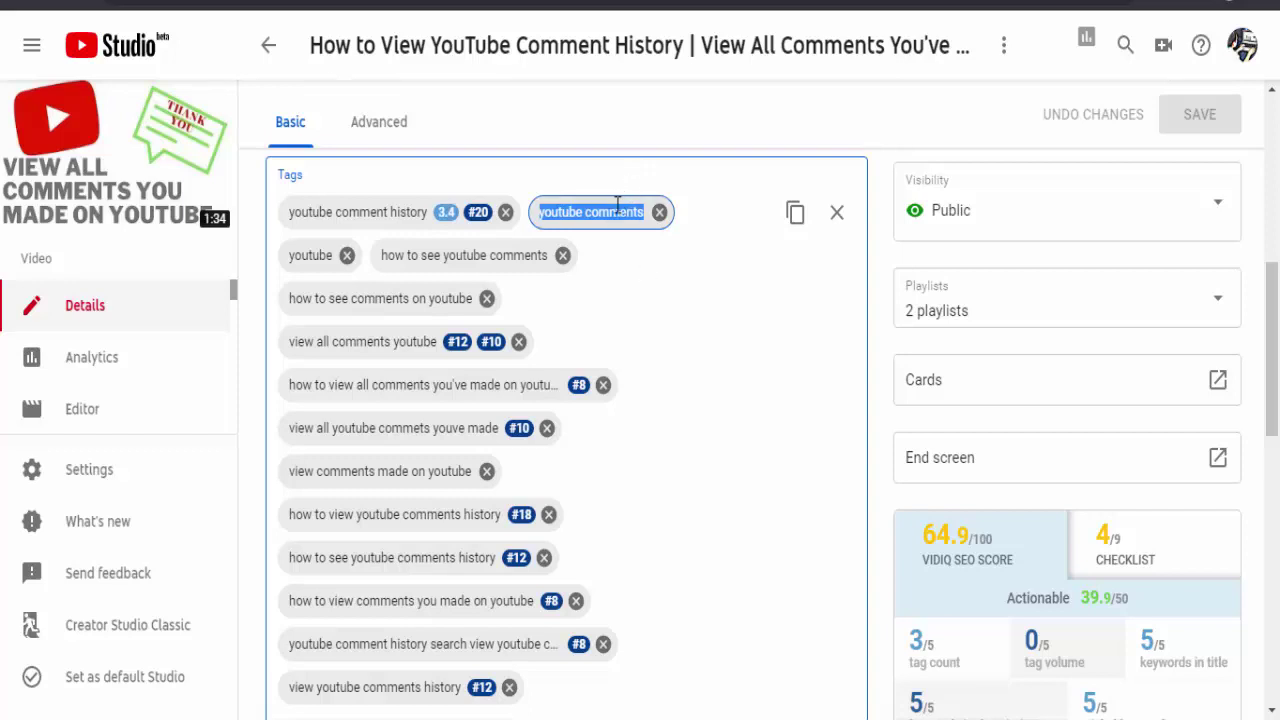
right_click(617, 209)
click(662, 292)
scroll(660, 439, down, 3)
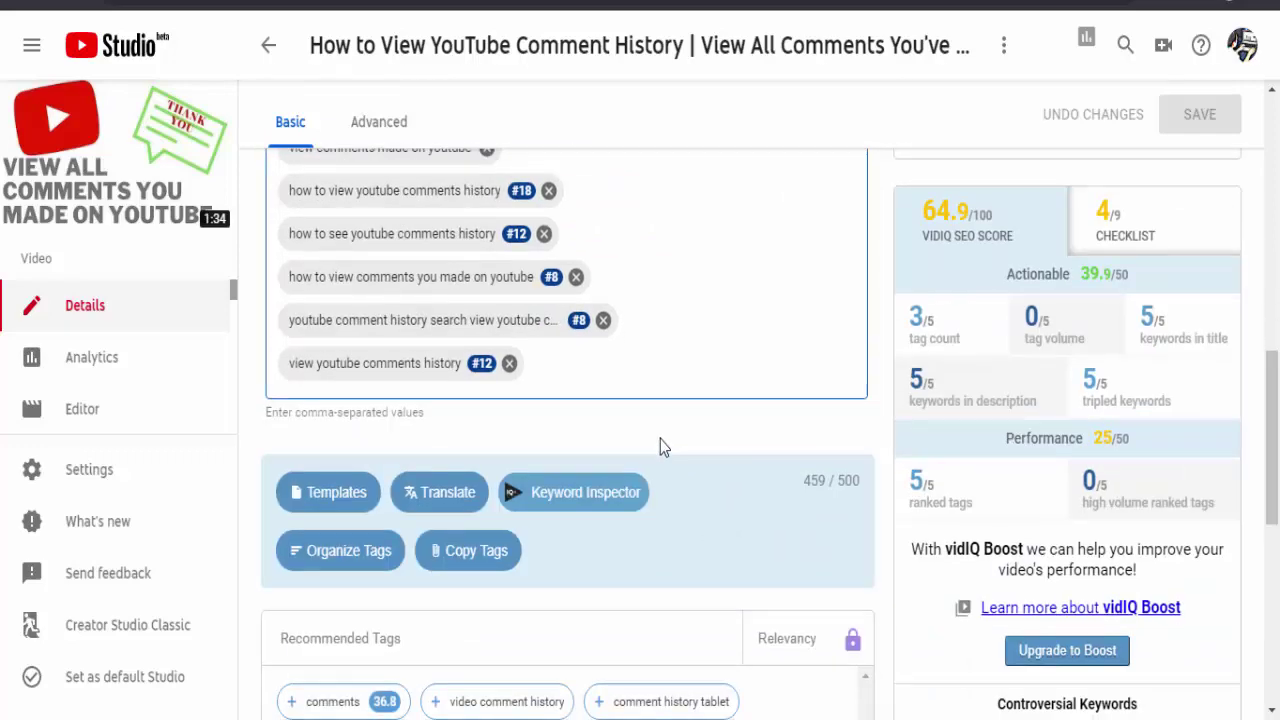
click(623, 370)
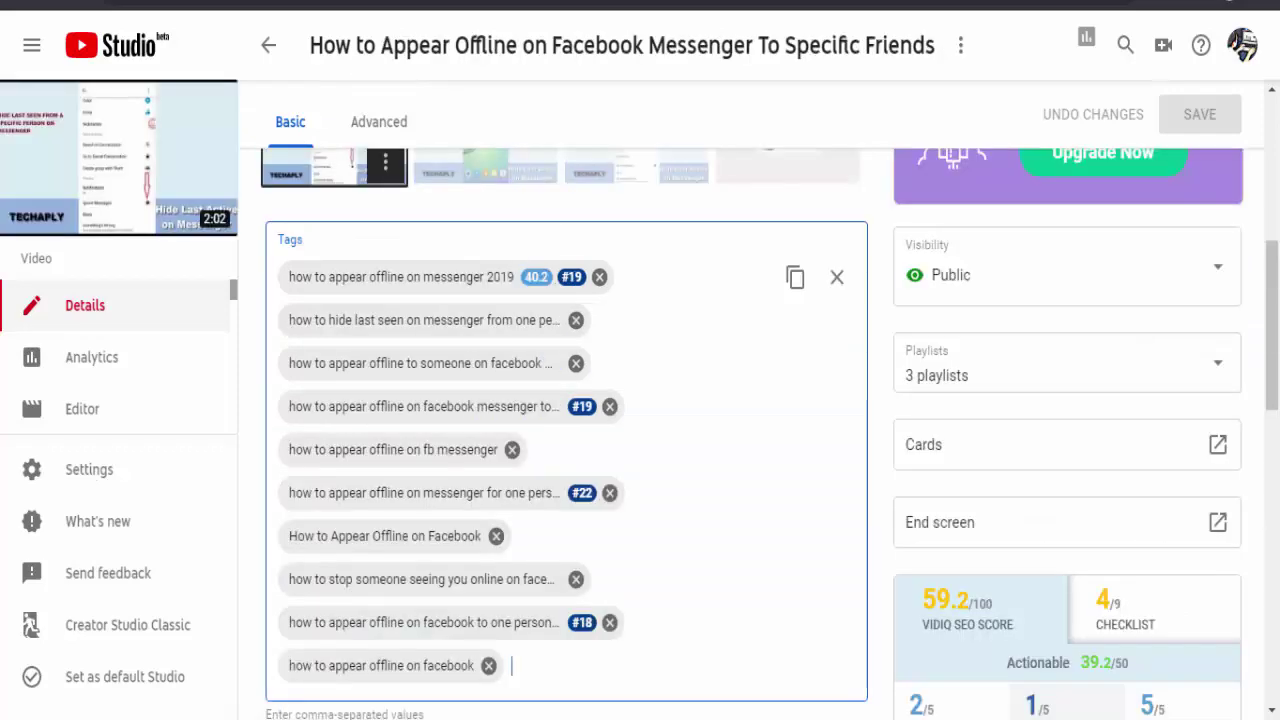
scroll(669, 371, down, 2)
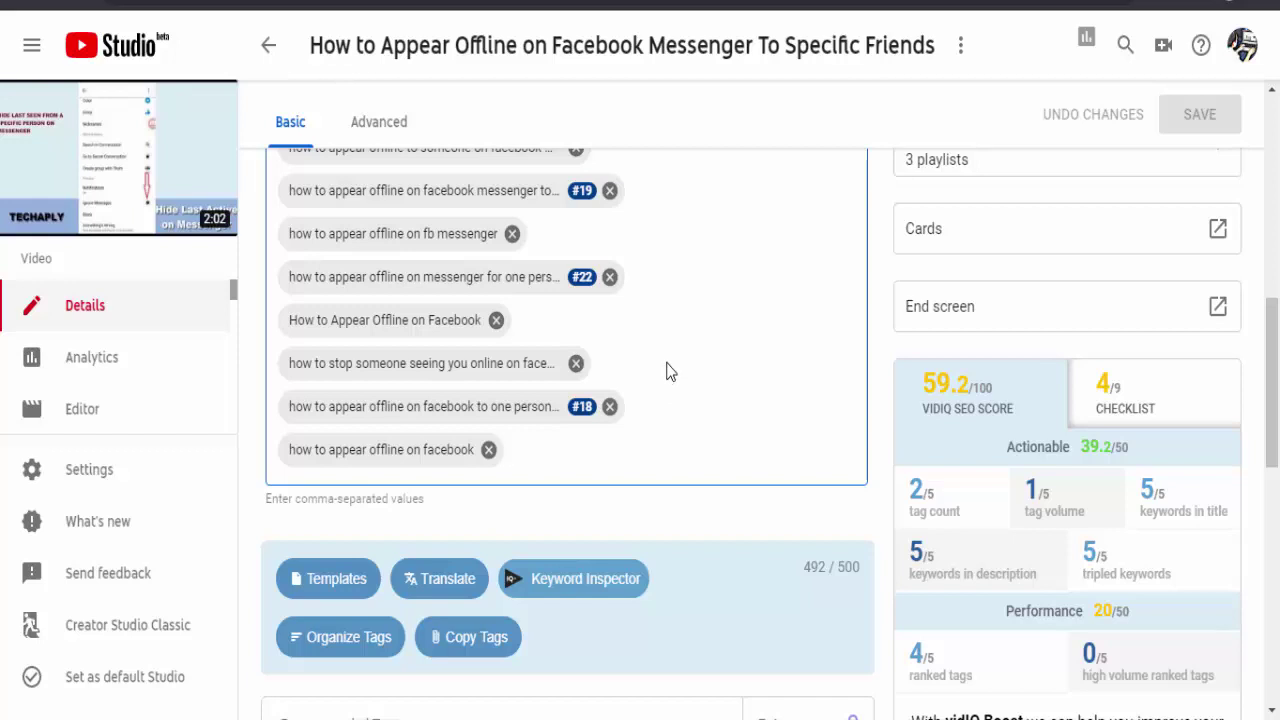
text(youtube comments,)
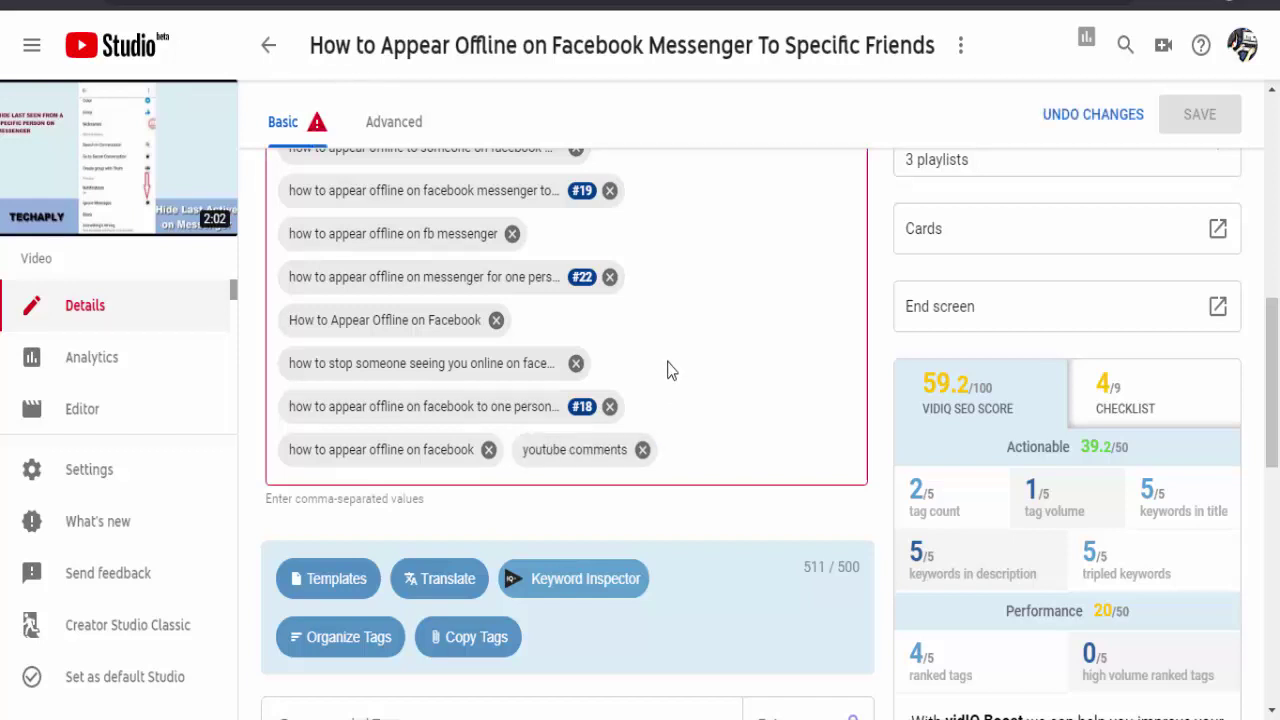
key(BackSpace)
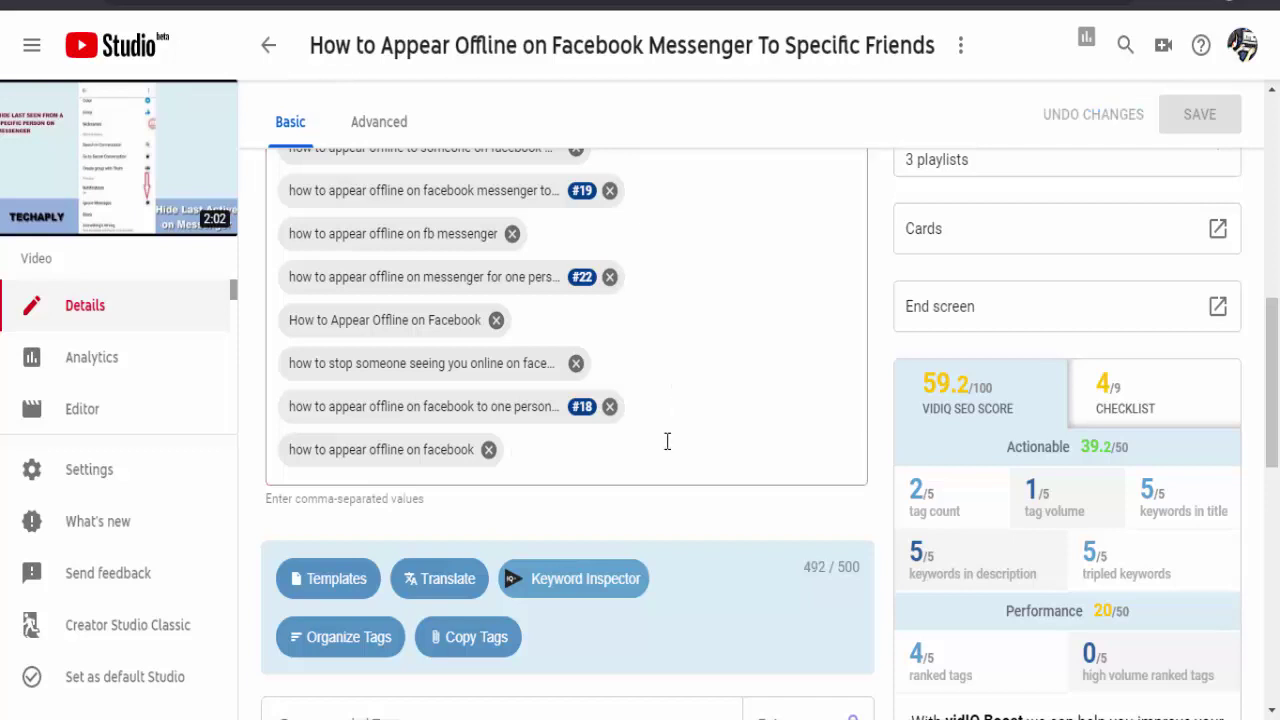
right_click(665, 439)
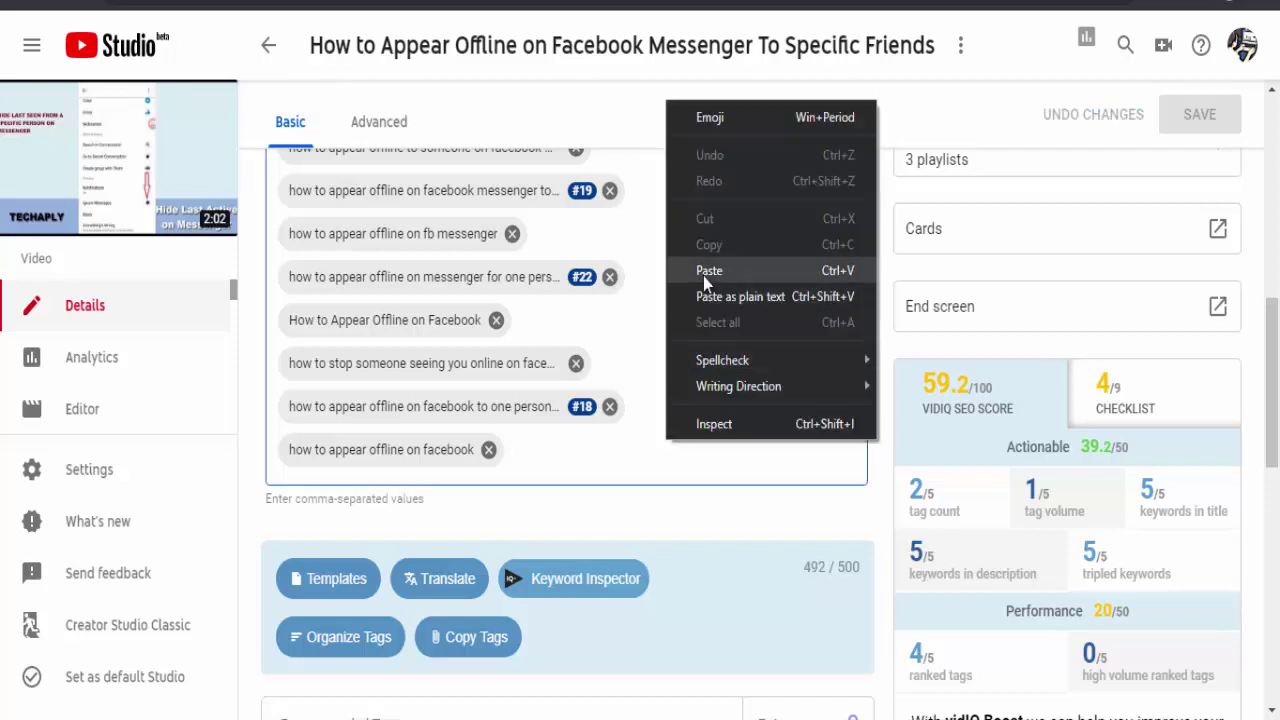
click(703, 276)
click(647, 449)
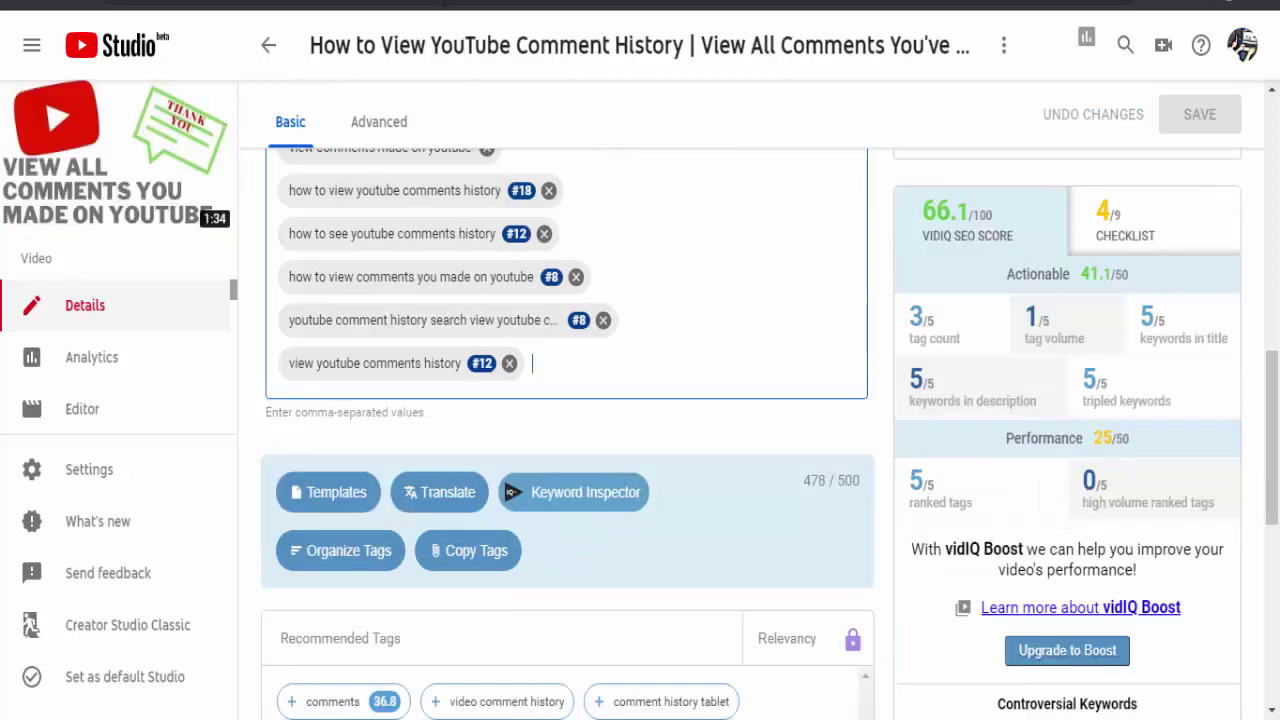
- Copy all the comment-history video's tags with vidIQ and paste them into the Messenger Tags box
scroll(671, 254, up, 2)
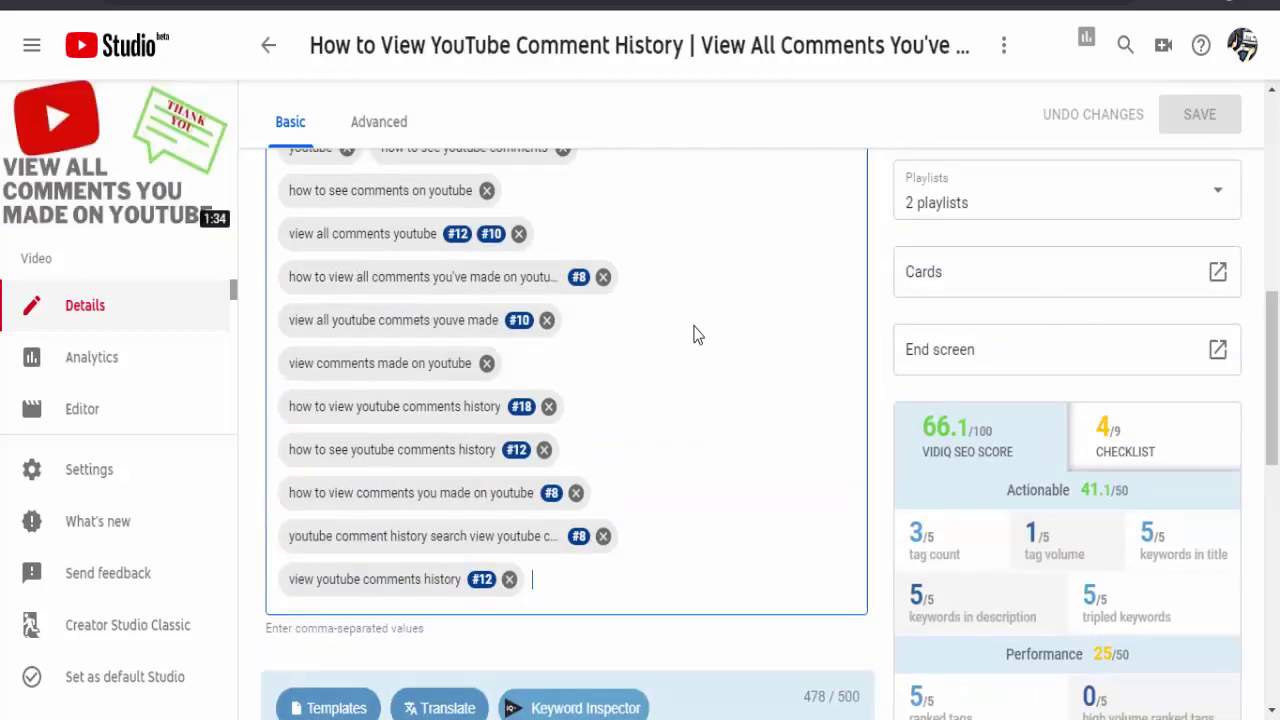
scroll(700, 330, up, 2)
scroll(686, 414, down, 1)
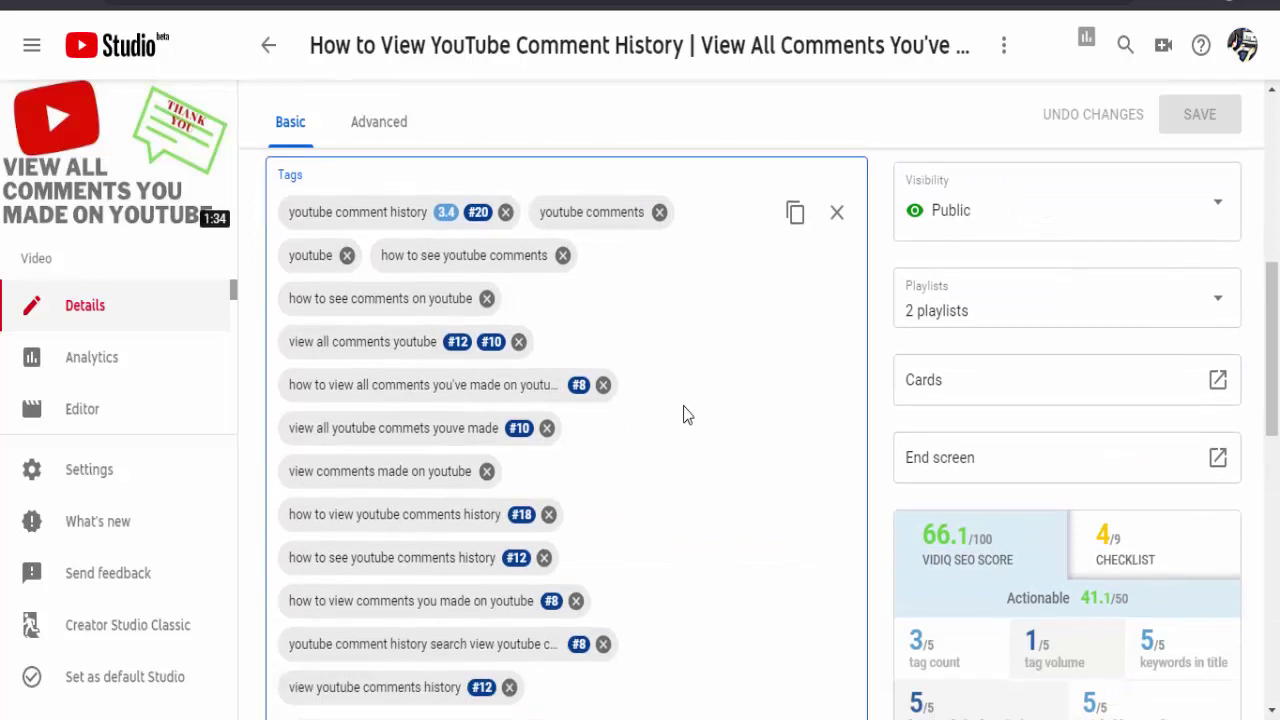
click(796, 218)
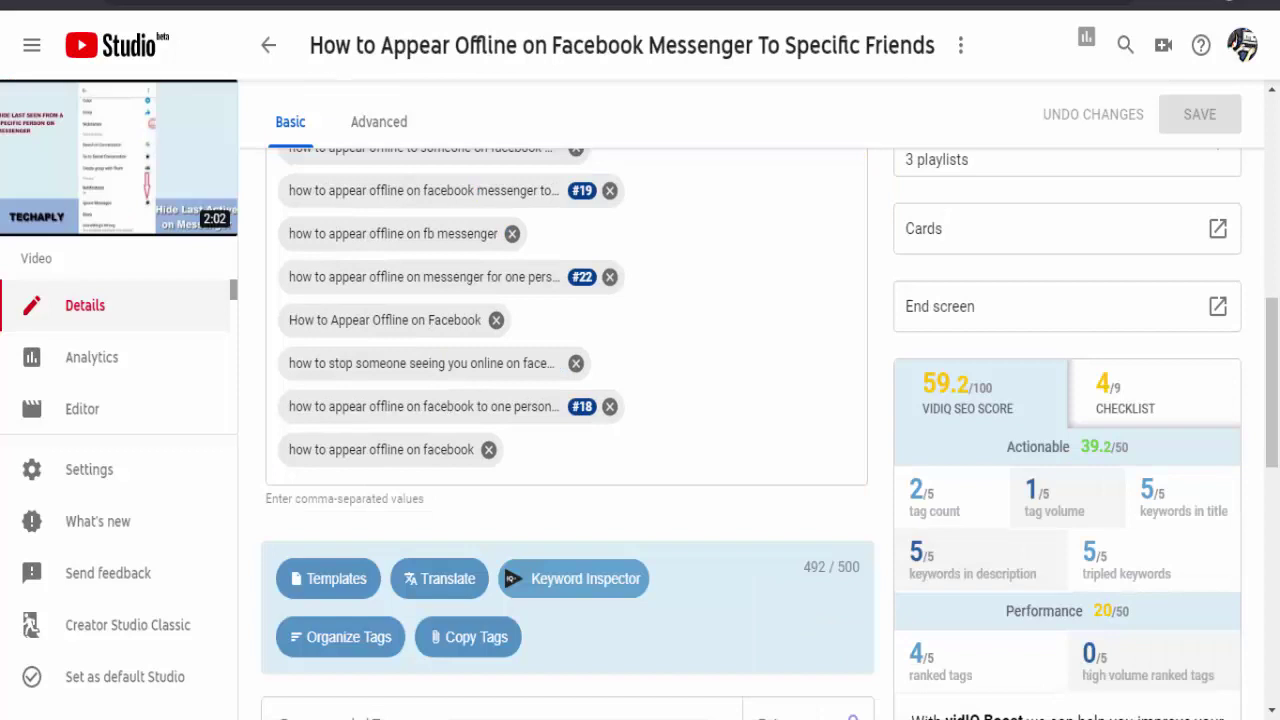
click(616, 456)
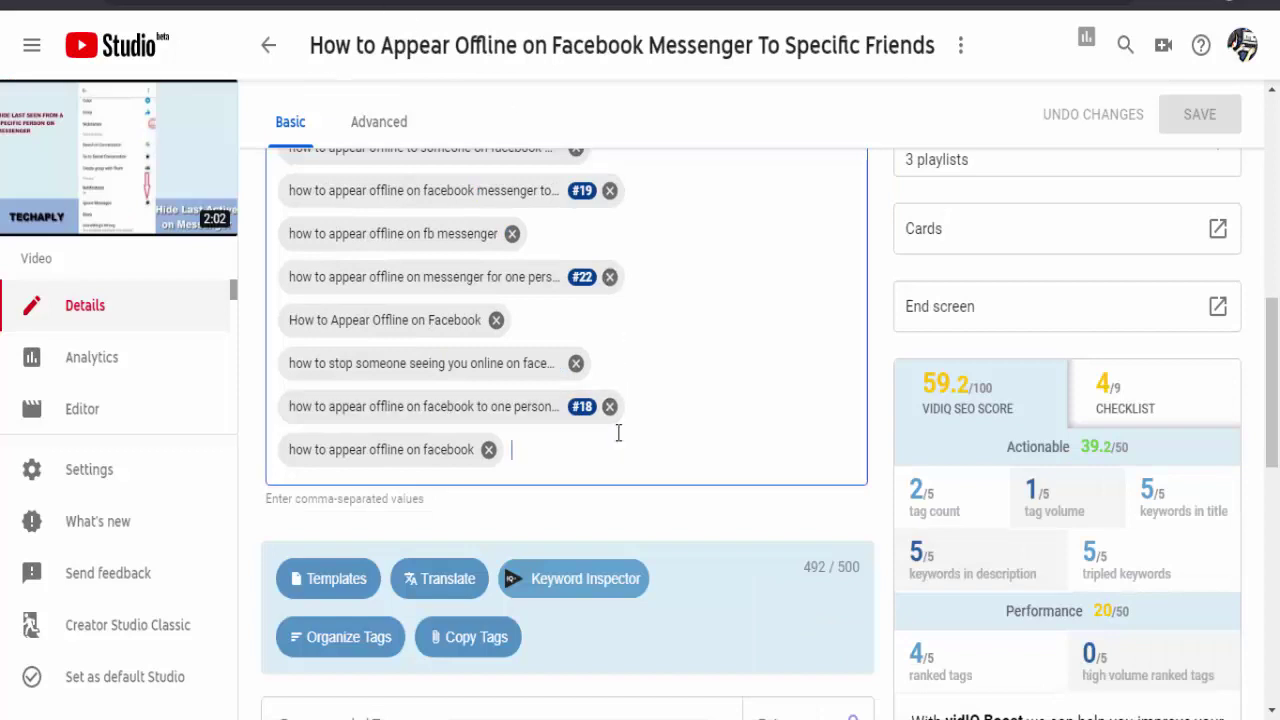
key(ctrl+v)
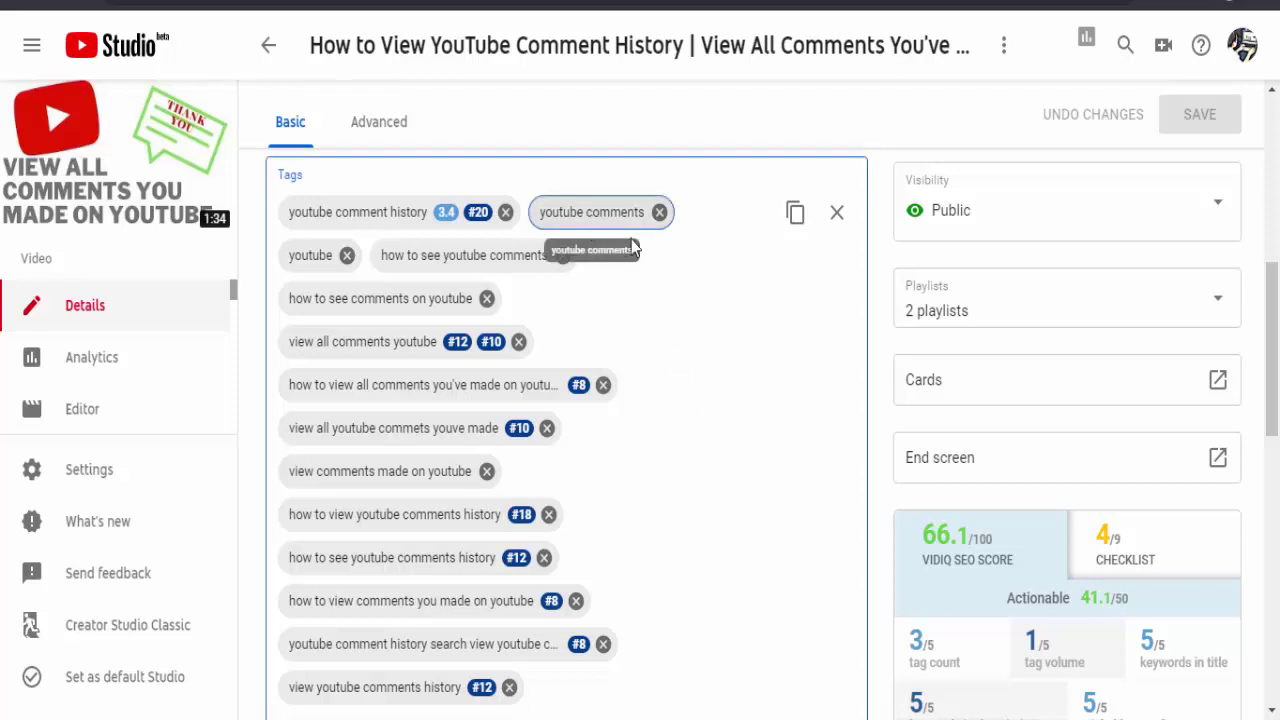
- Select parts of the 'youtube comments' tag text, then clear the selection
drag(593, 225, 634, 257)
click(597, 251)
double_click(586, 224)
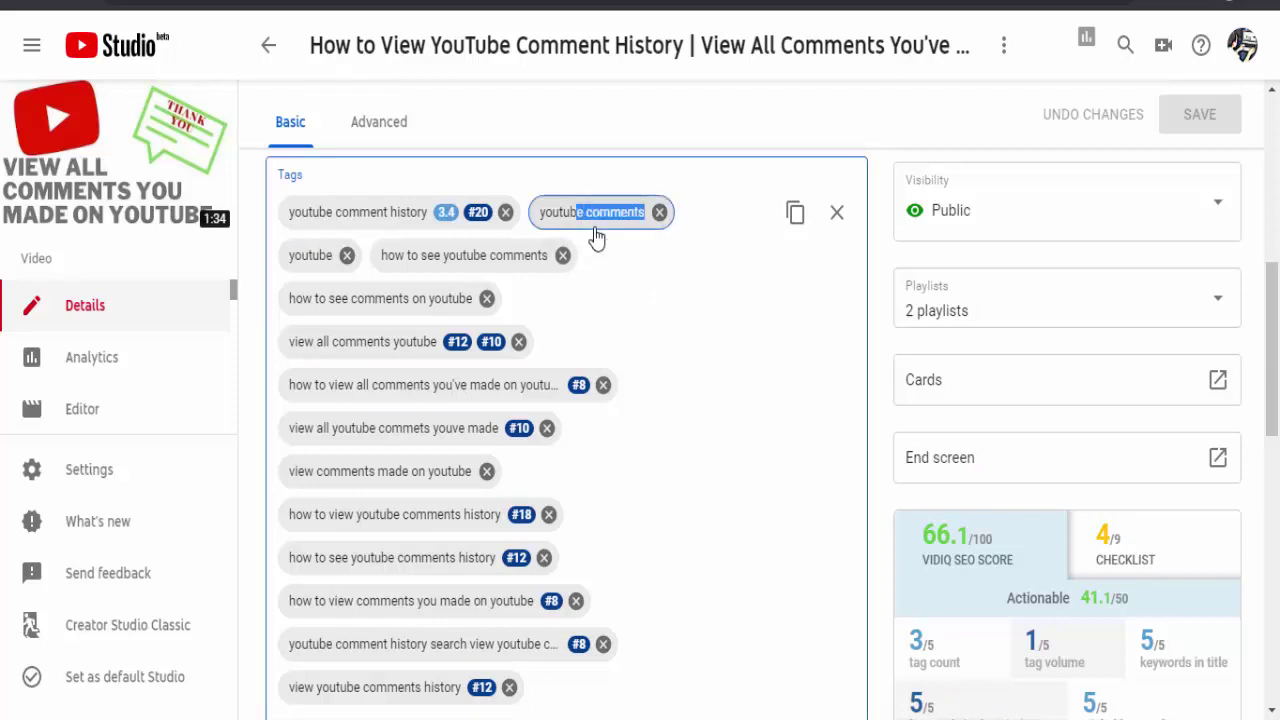
click(610, 252)
drag(570, 214, 584, 222)
click(588, 226)
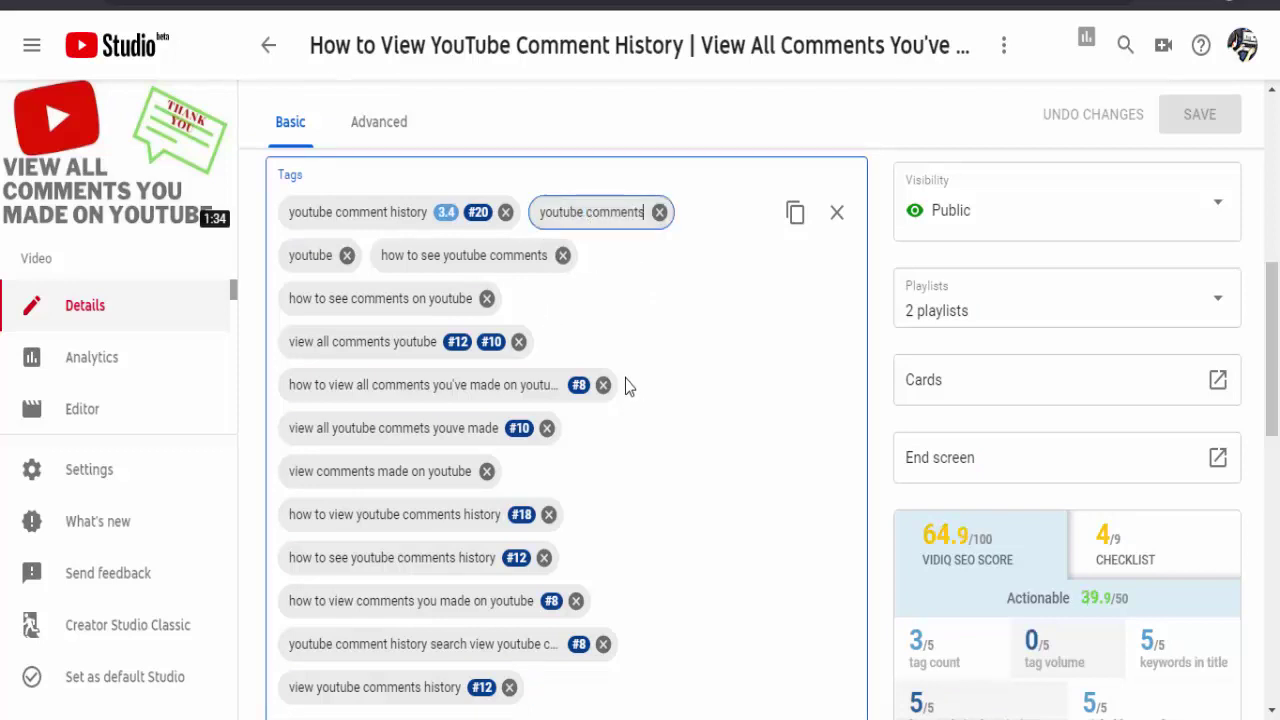
- Open vidIQ Organize Tags and dismiss it with Escape, leaving the tag order unchanged
scroll(628, 385, down, 1)
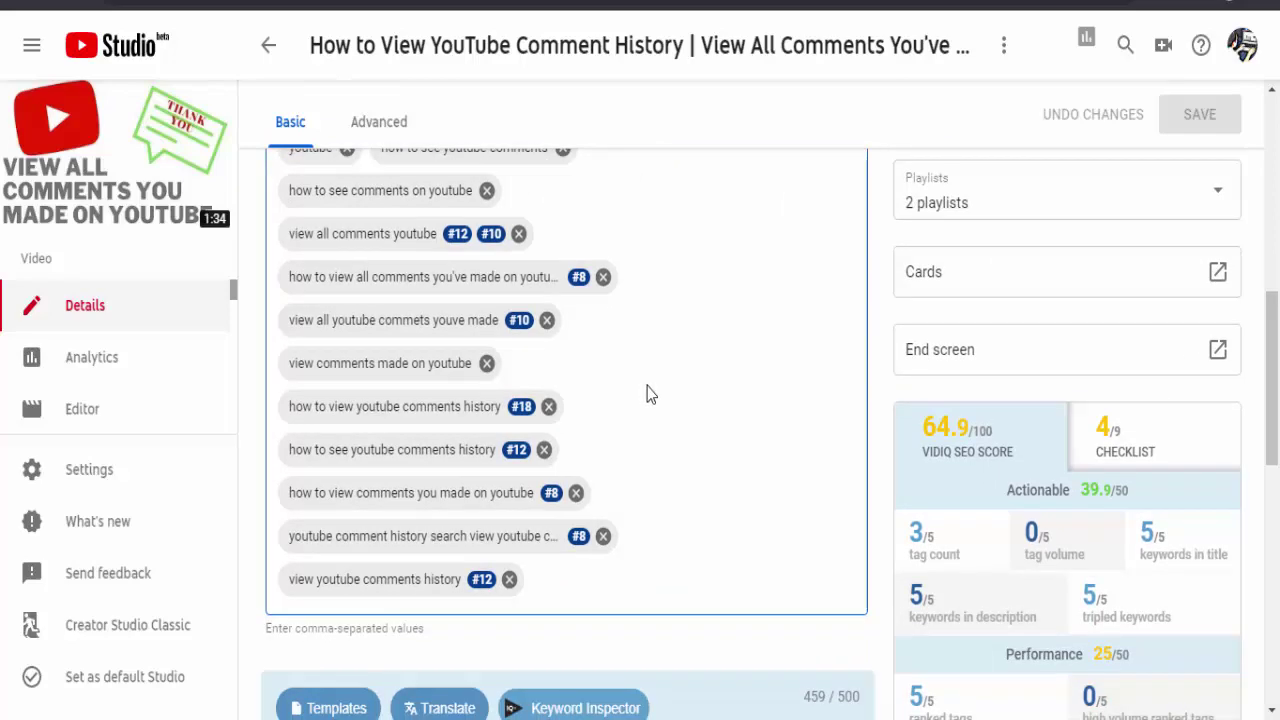
scroll(647, 386, down, 1)
scroll(650, 395, up, 2)
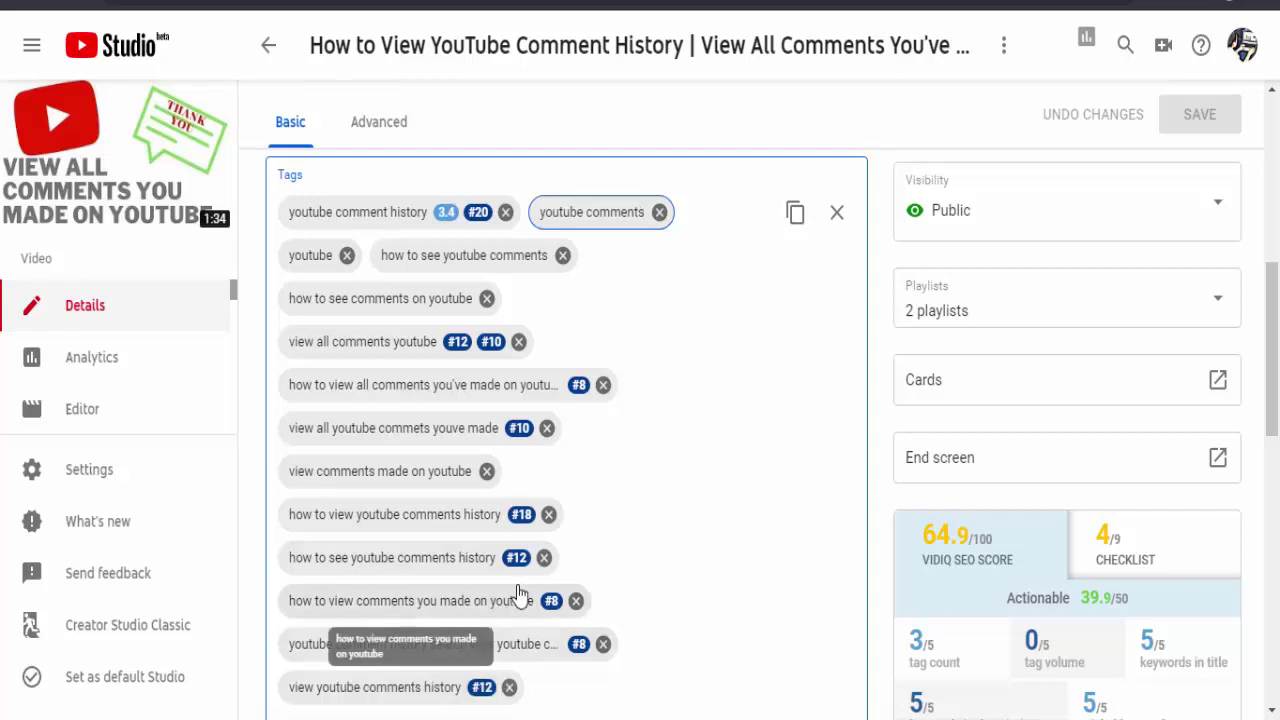
scroll(610, 445, down, 2)
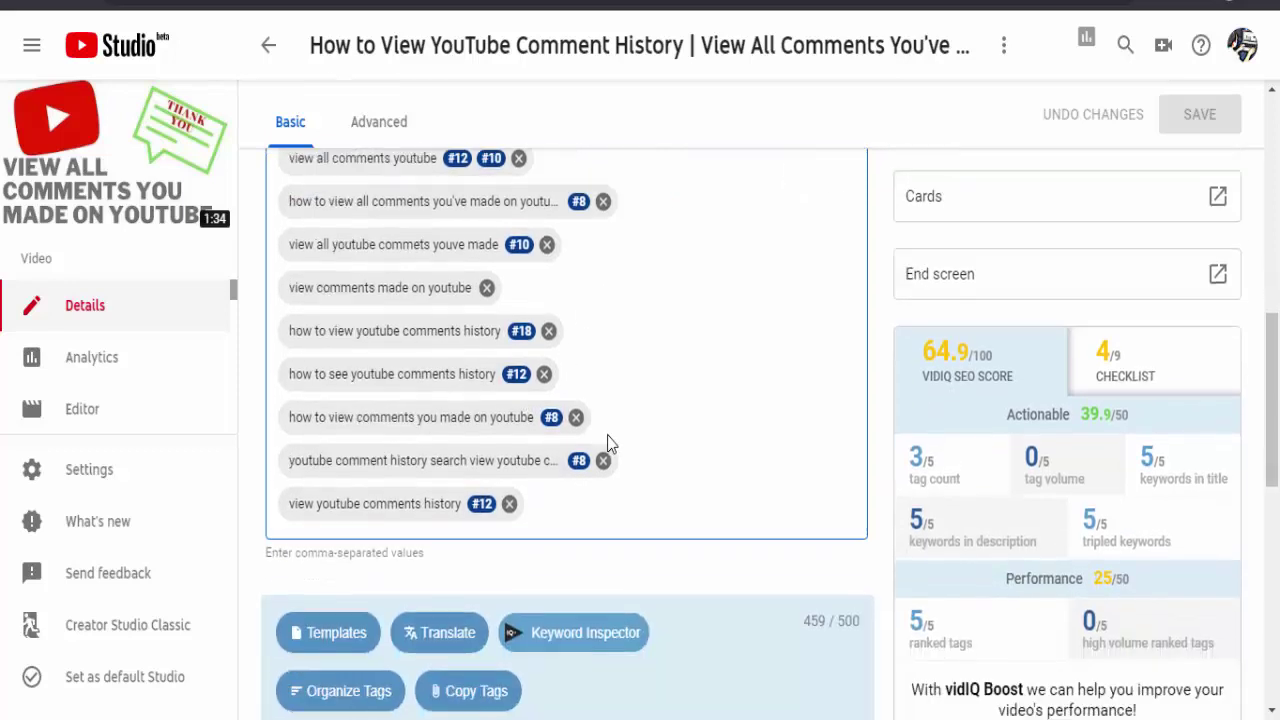
scroll(610, 445, down, 2)
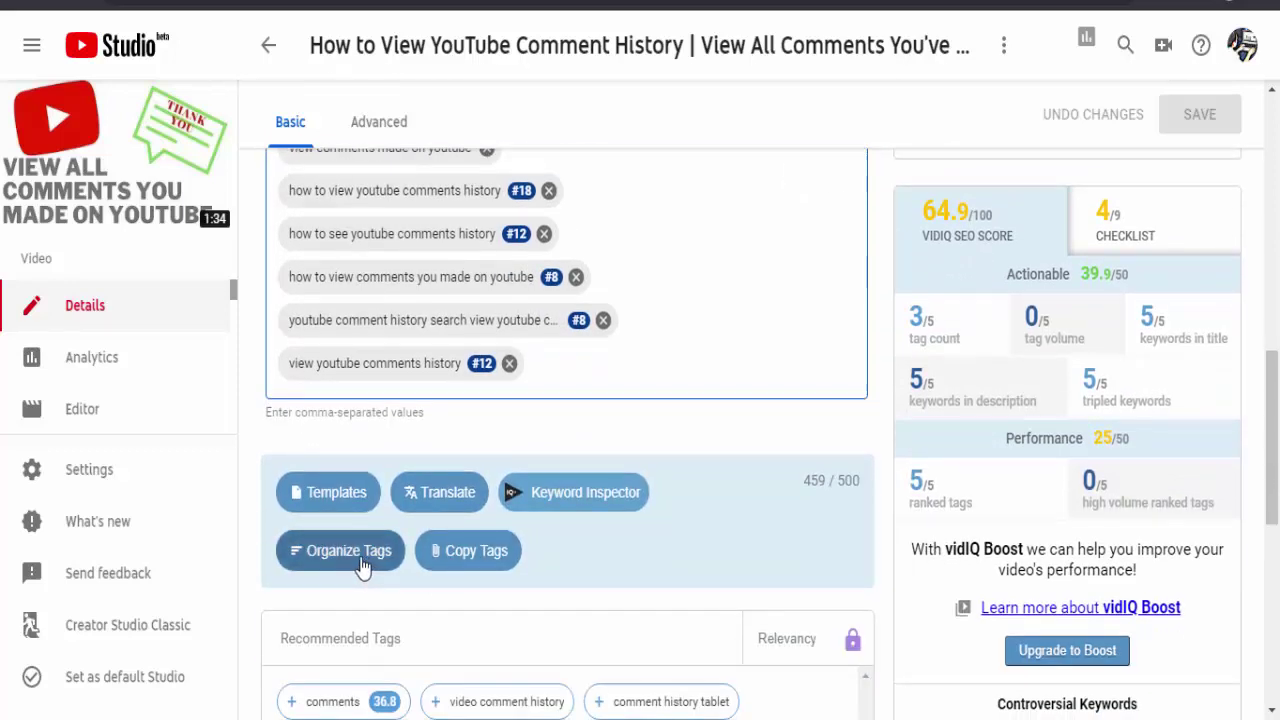
click(355, 558)
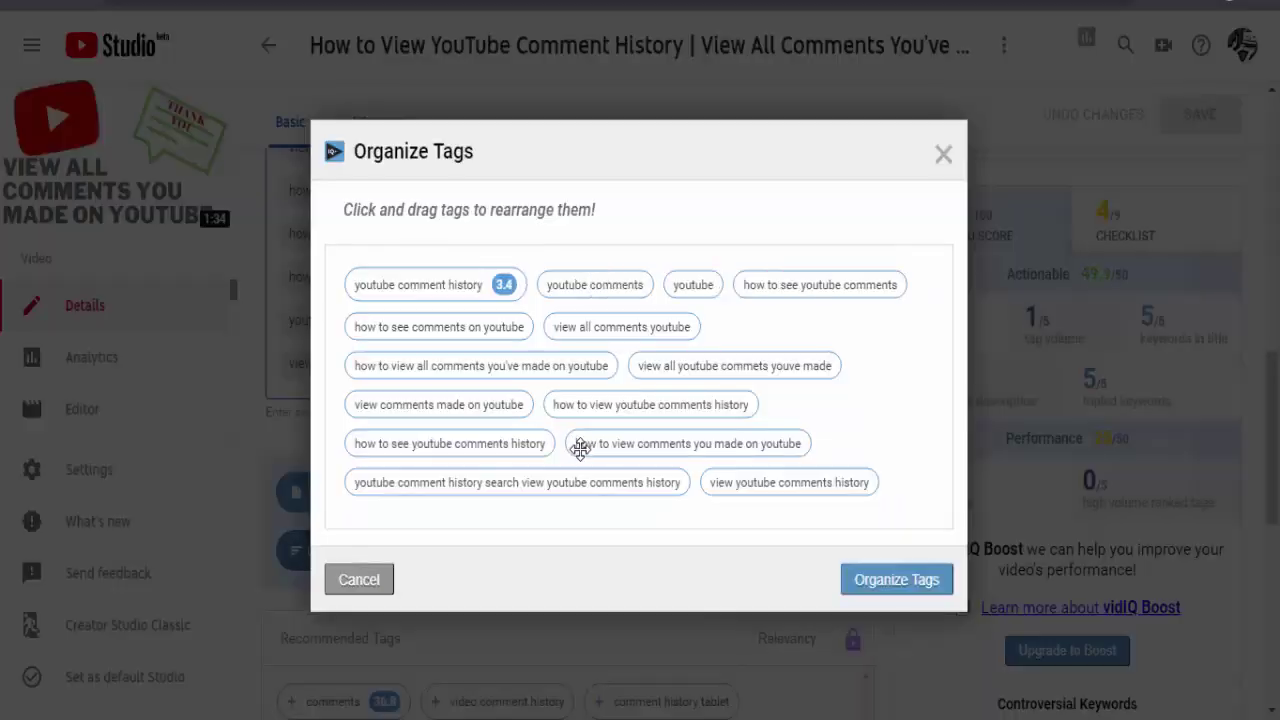
key(Escape)
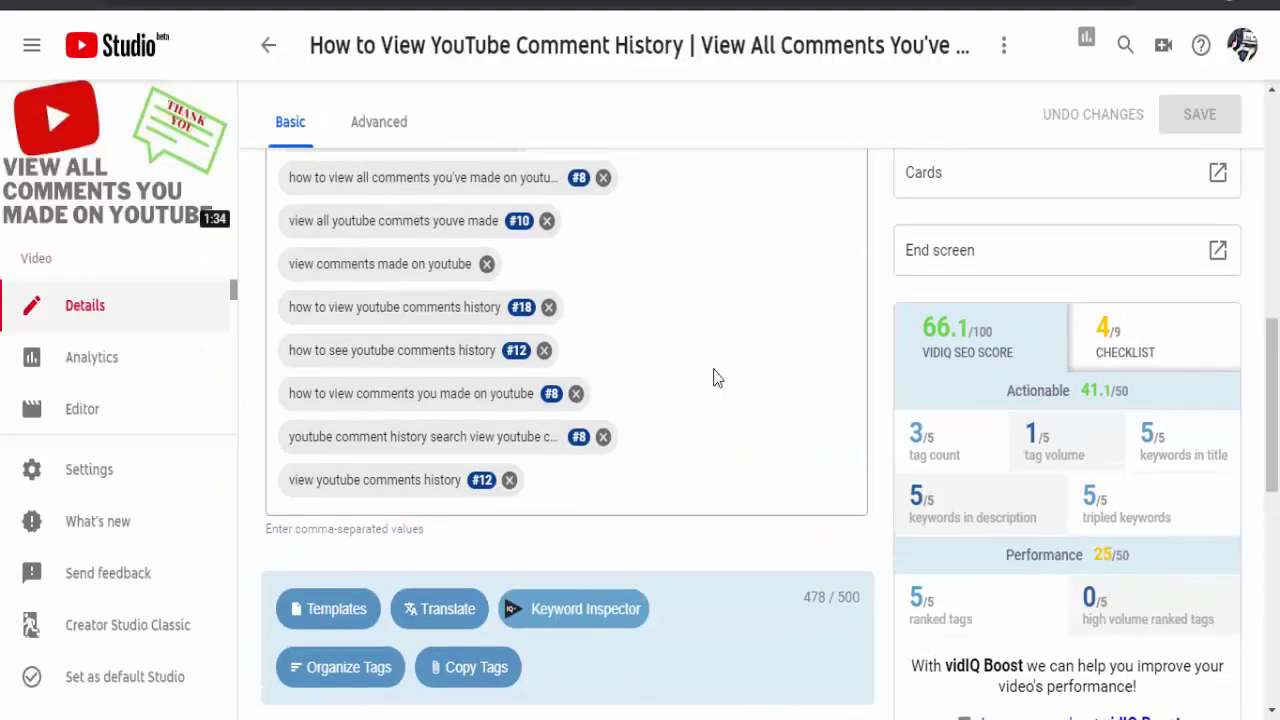
scroll(714, 376, up, 3)
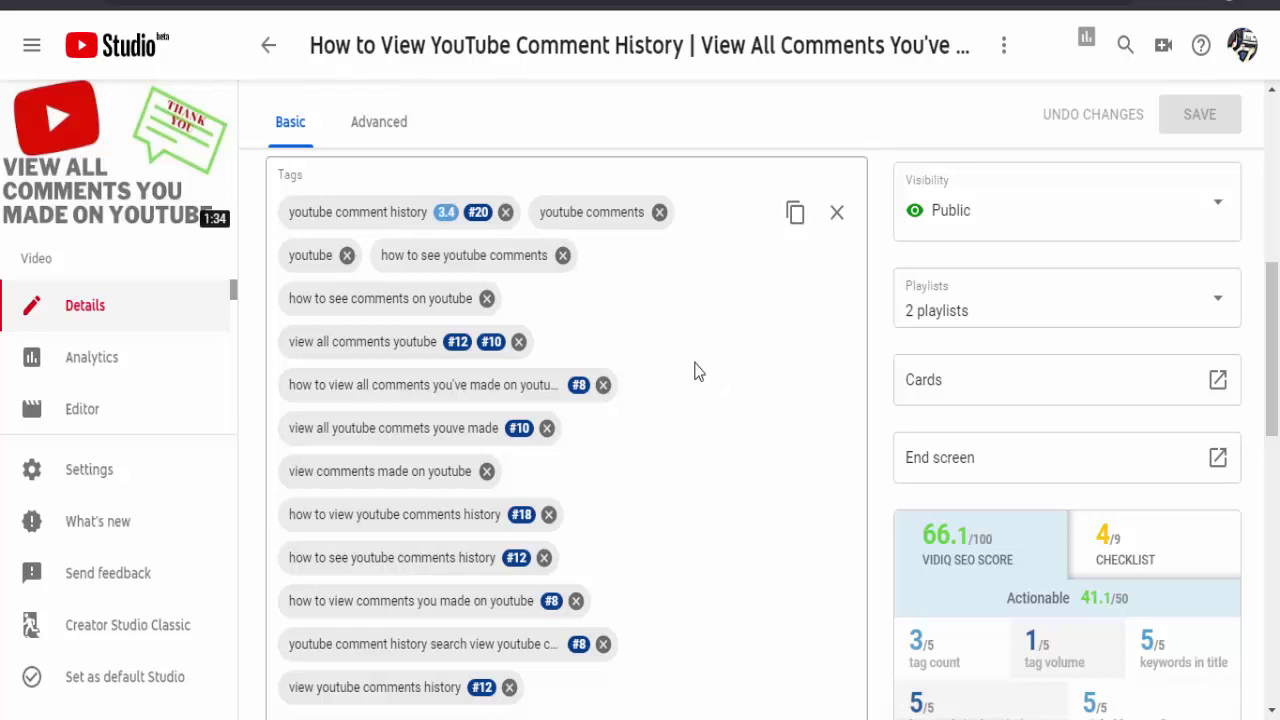
- Snip the whole Tags box and move the narrowed capture window to the left
drag(271, 166, 848, 703)
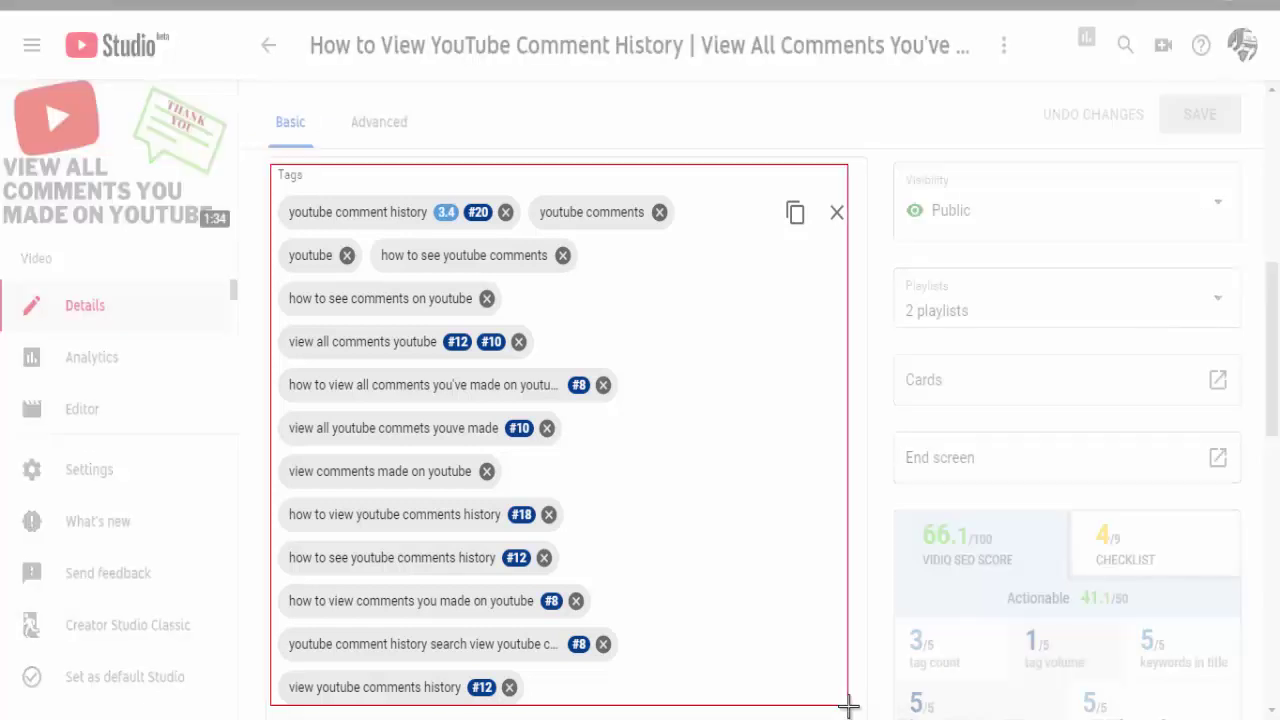
scroll(626, 277, down, 1)
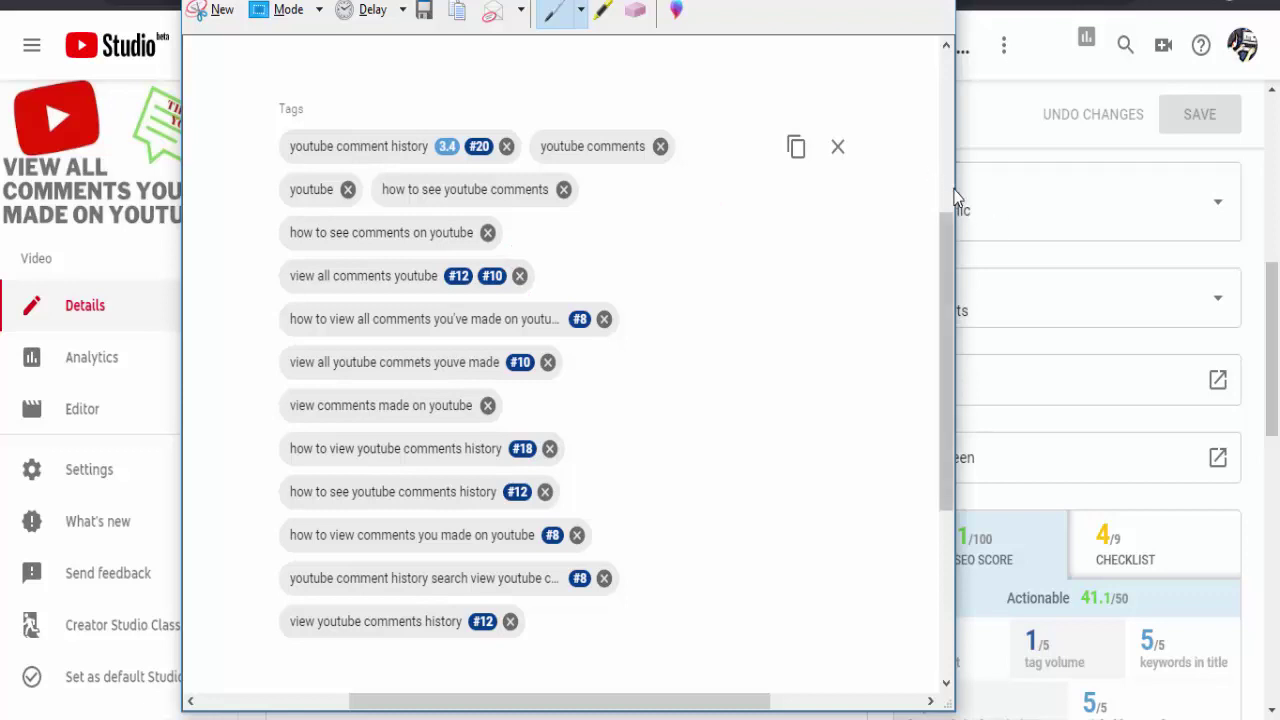
drag(946, 193, 693, 193)
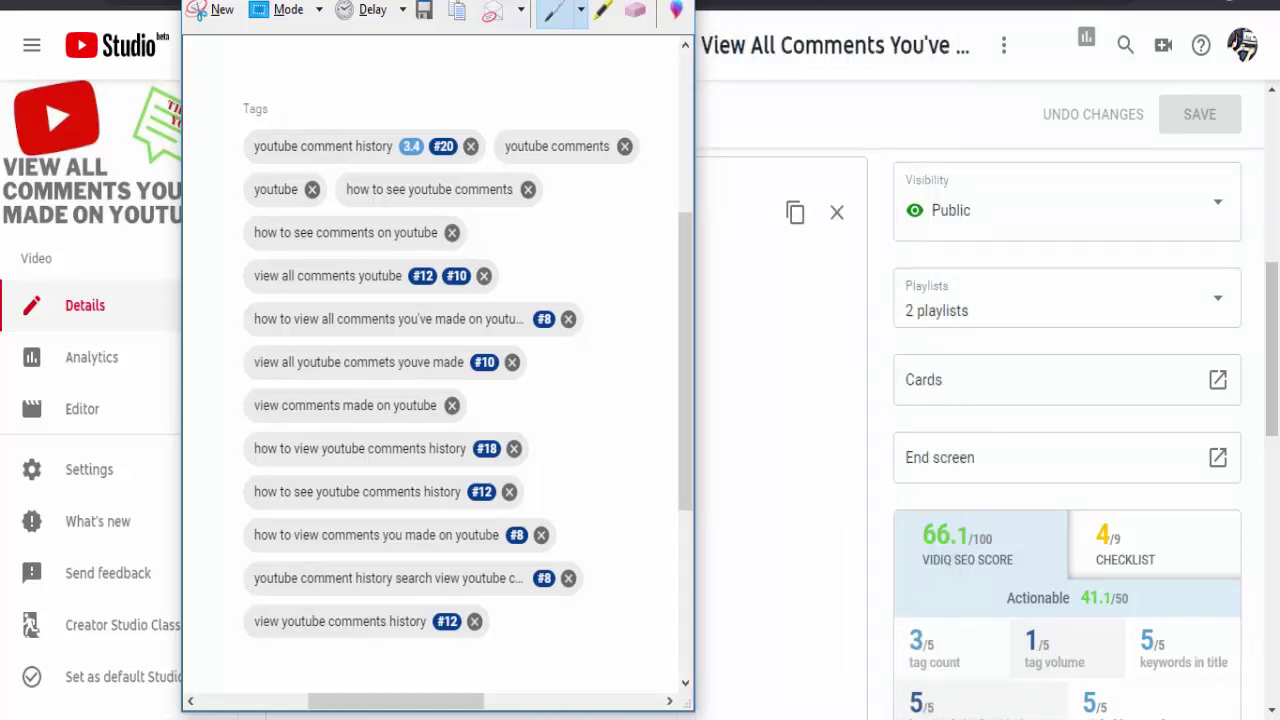
drag(450, 2, 233, 29)
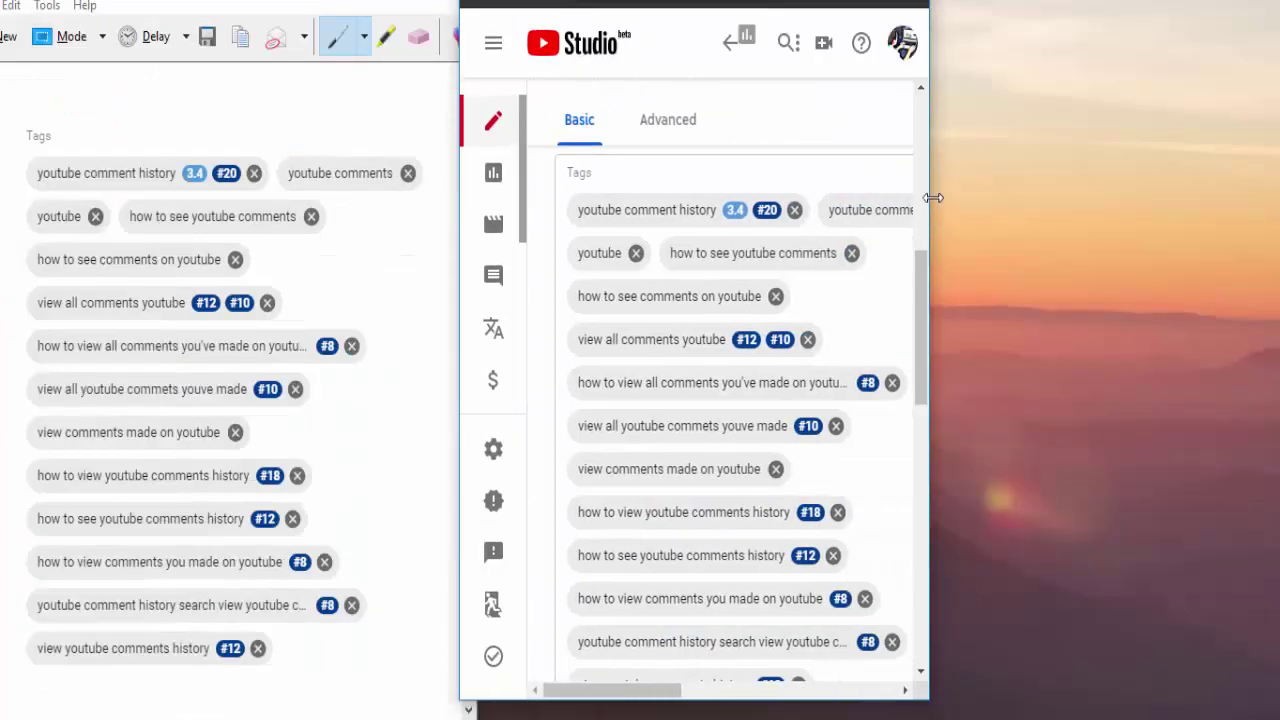
- In Organize Tags, move the #8-ranked tags like 'how to view all comments you've made on youtube' forward
drag(932, 197, 1080, 223)
scroll(901, 250, down, 3)
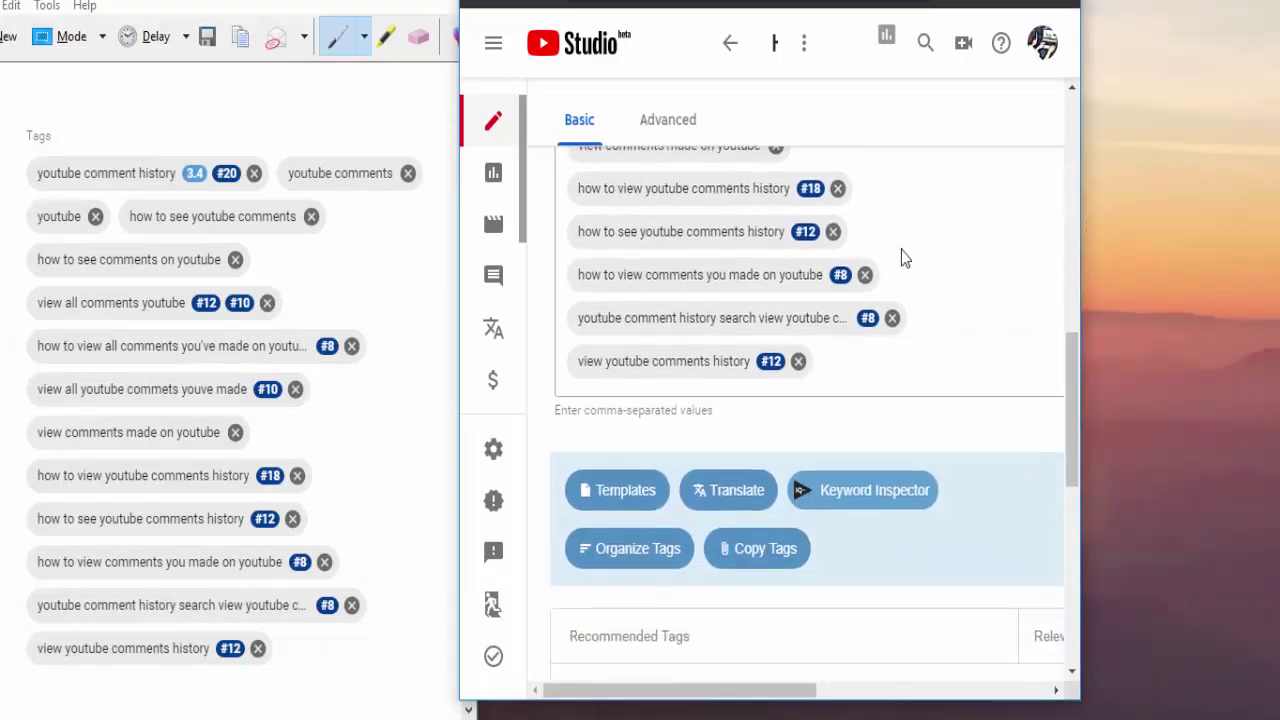
scroll(901, 250, down, 2)
scroll(886, 266, down, 2)
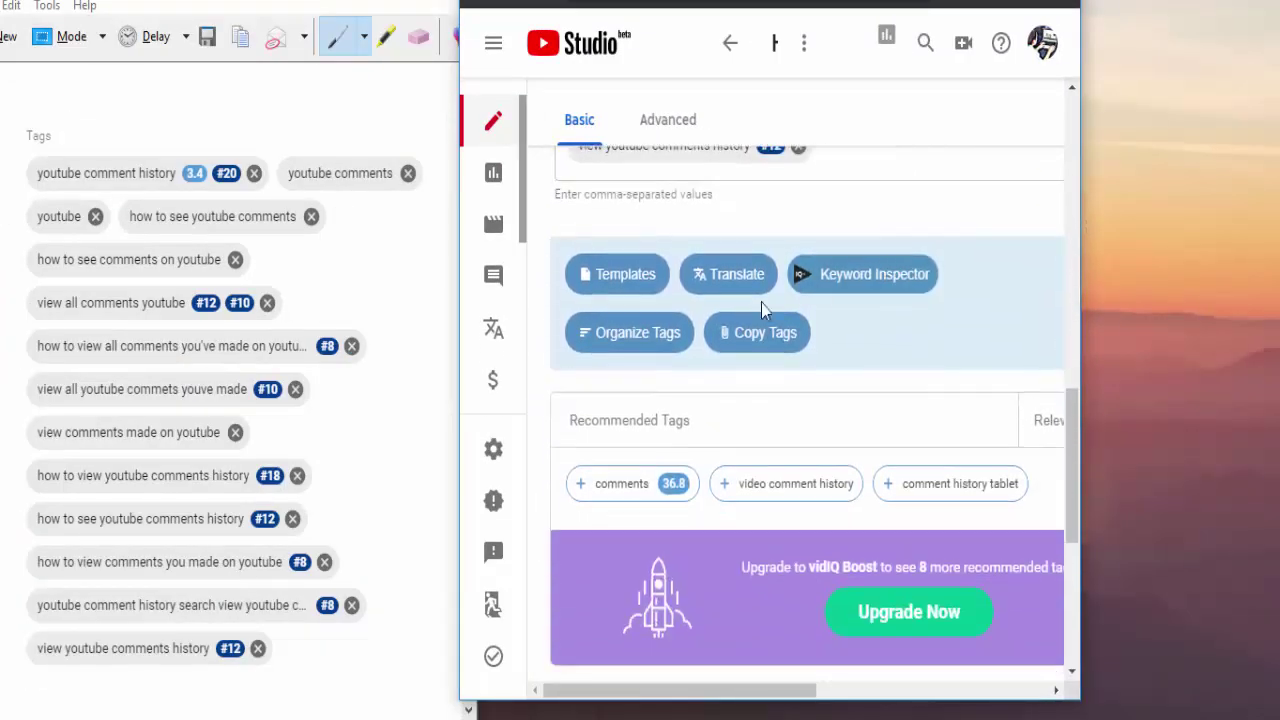
click(641, 343)
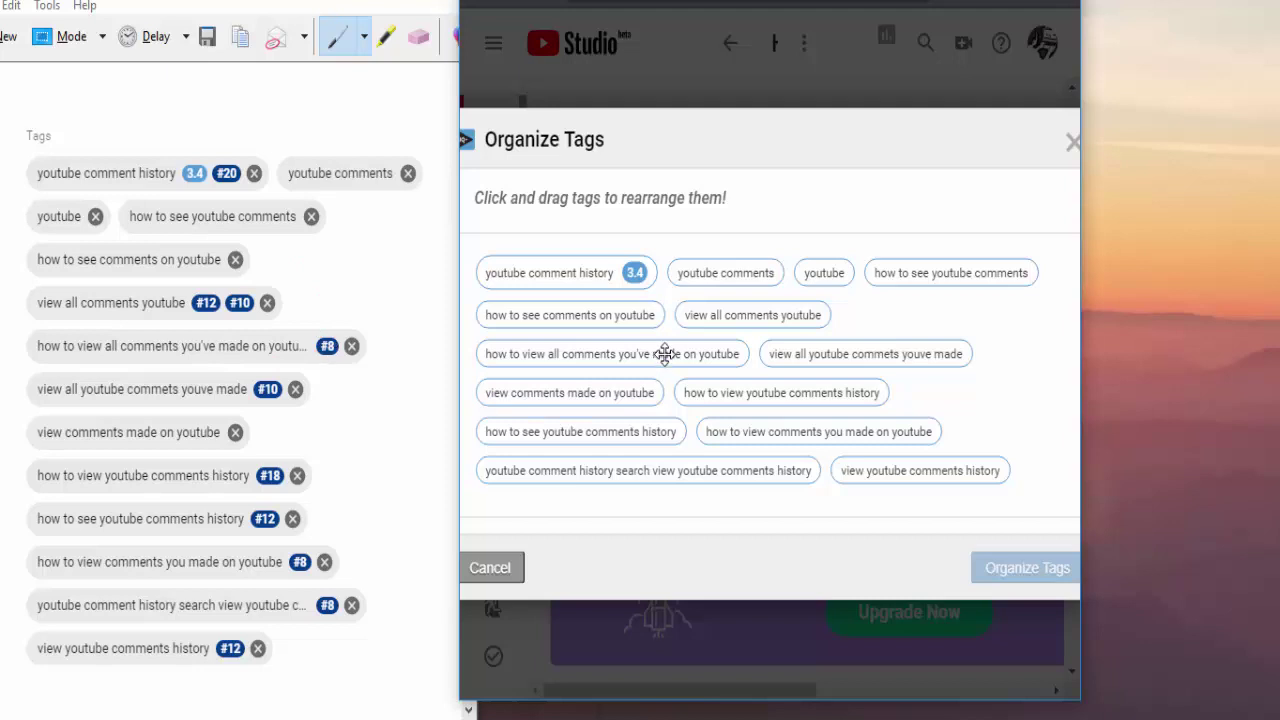
mouse_move(665, 354)
mouse_down()
mouse_move(660, 217)
mouse_move(591, 200)
mouse_move(857, 231)
mouse_move(634, 189)
mouse_move(610, 220)
mouse_up()
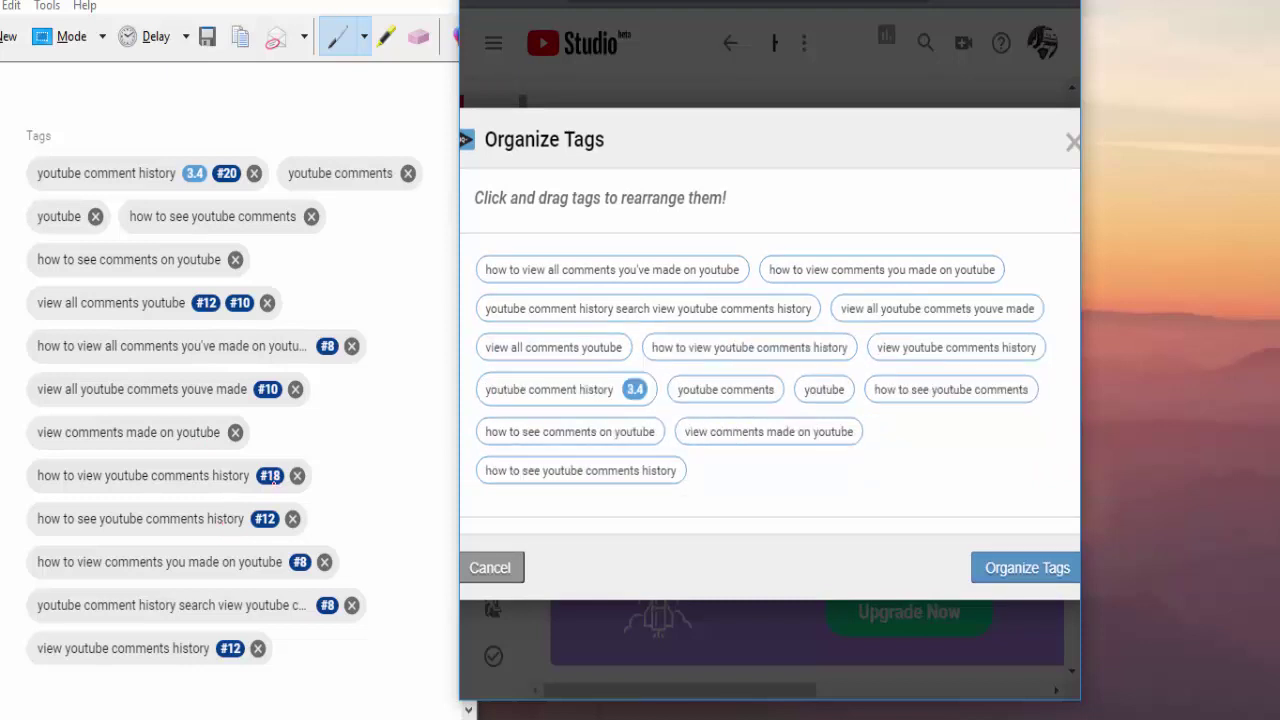
drag(750, 347, 986, 350)
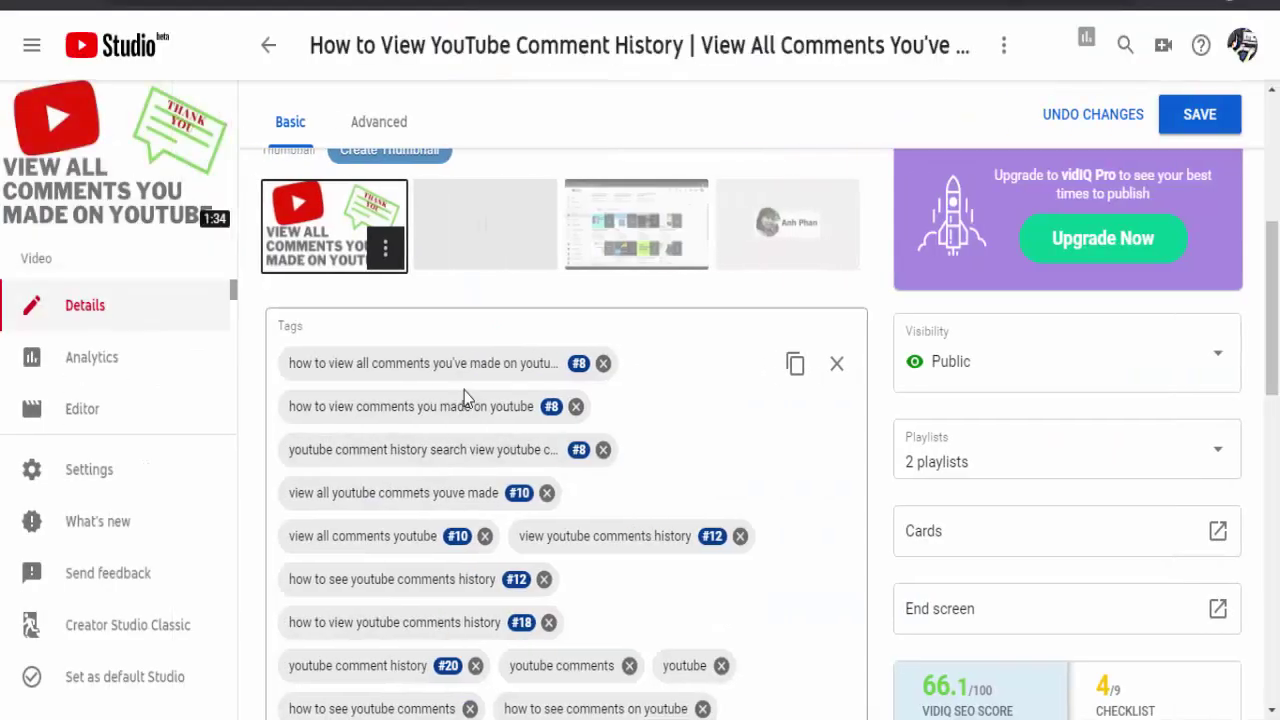
scroll(510, 343, down, 3)
scroll(510, 343, up, 1)
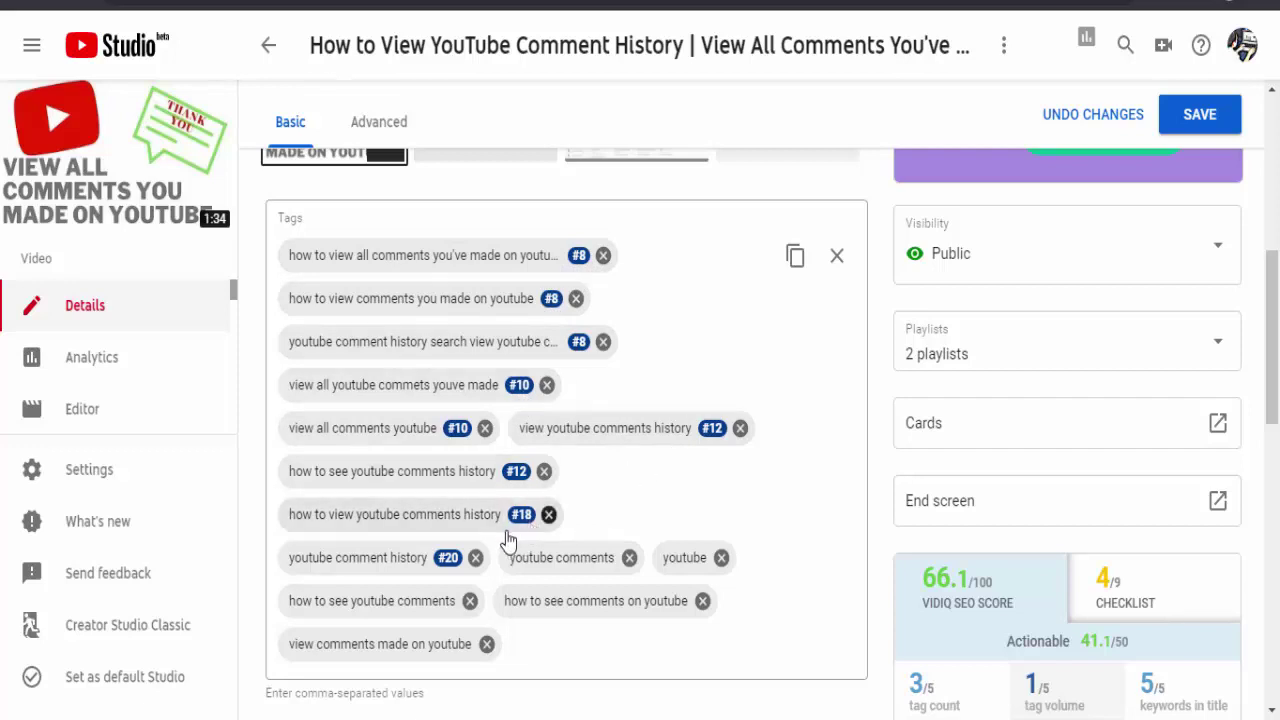
scroll(607, 440, up, 2)
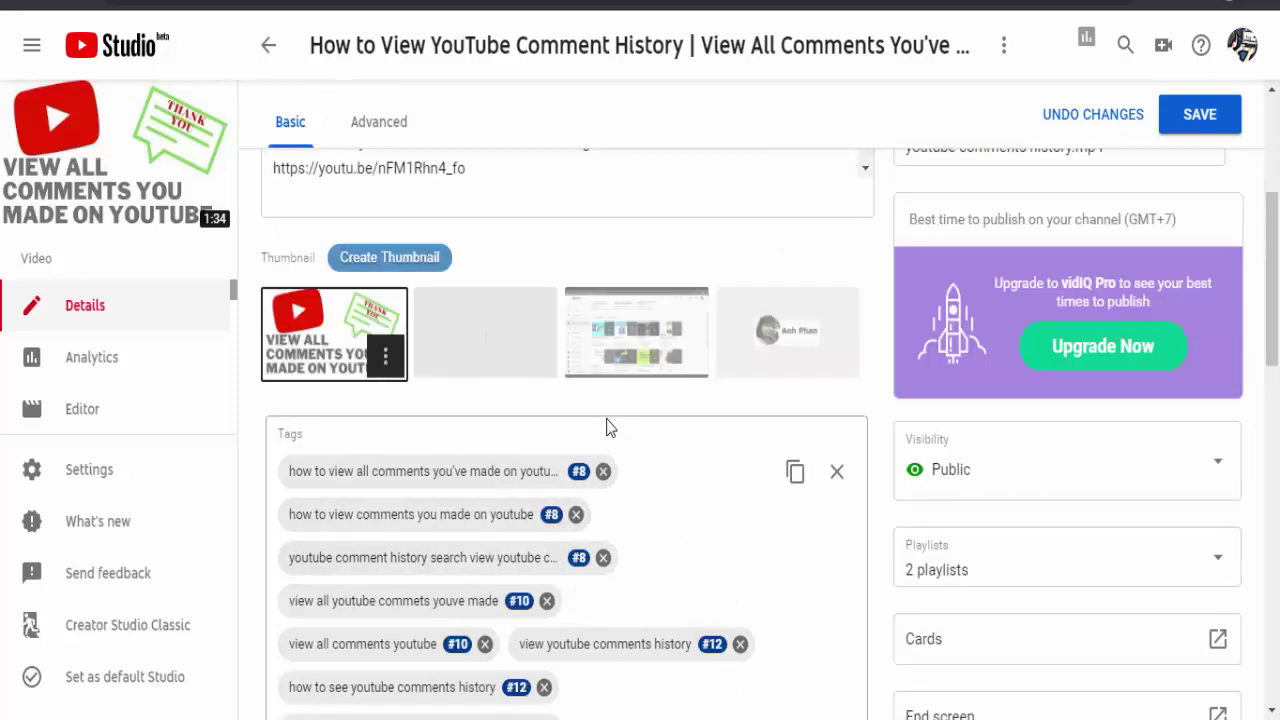